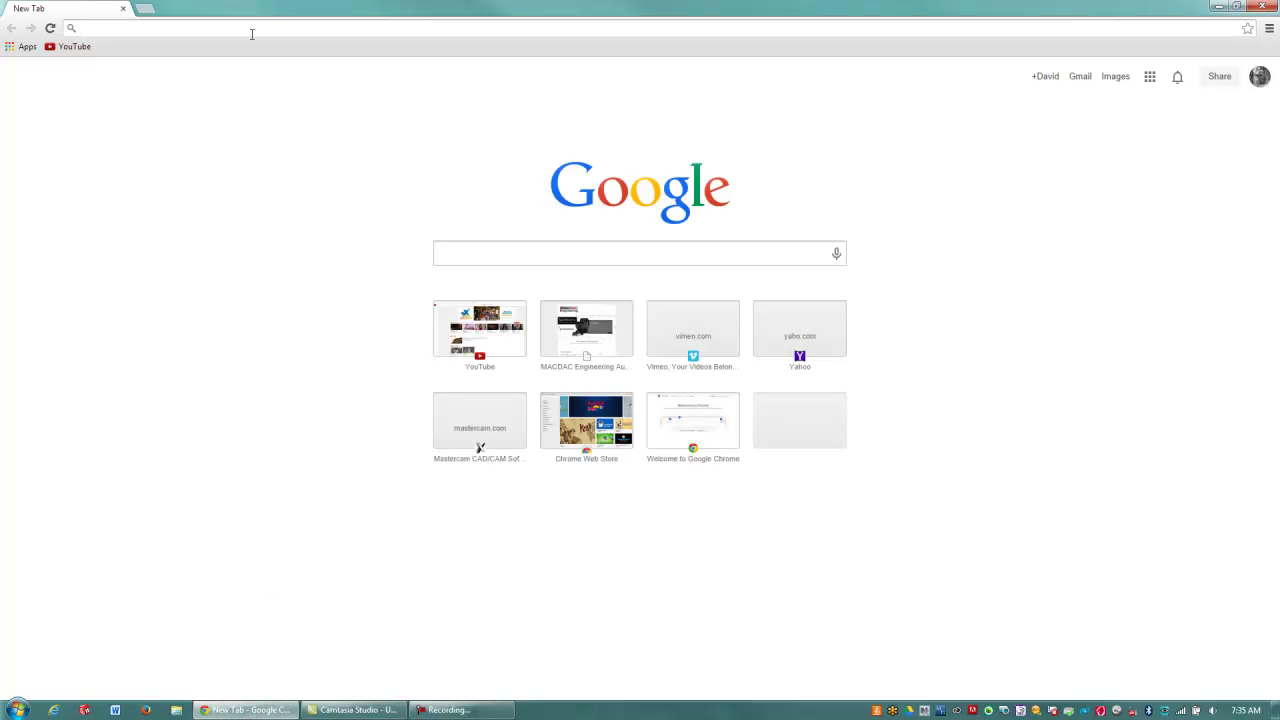
- Load mastercam.com and go to the Support Downloads Drivers and Utilities page
text(mastercam.com)
key(Return)
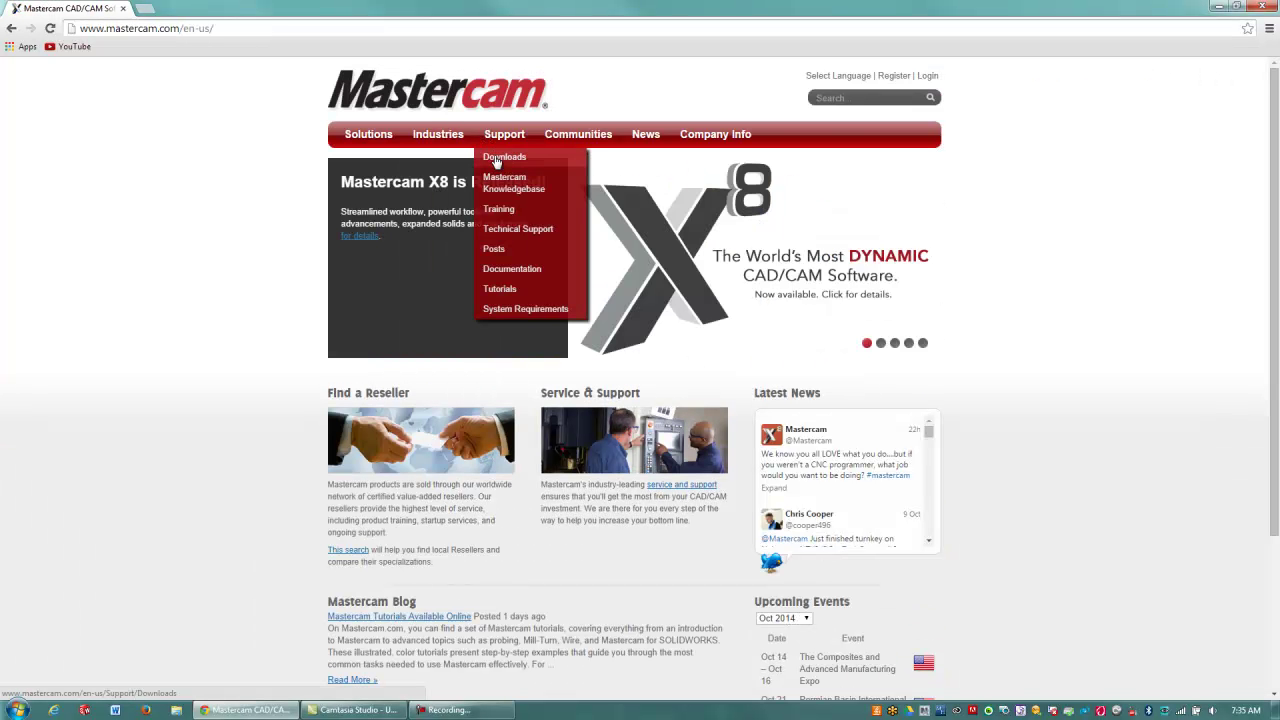
click(494, 158)
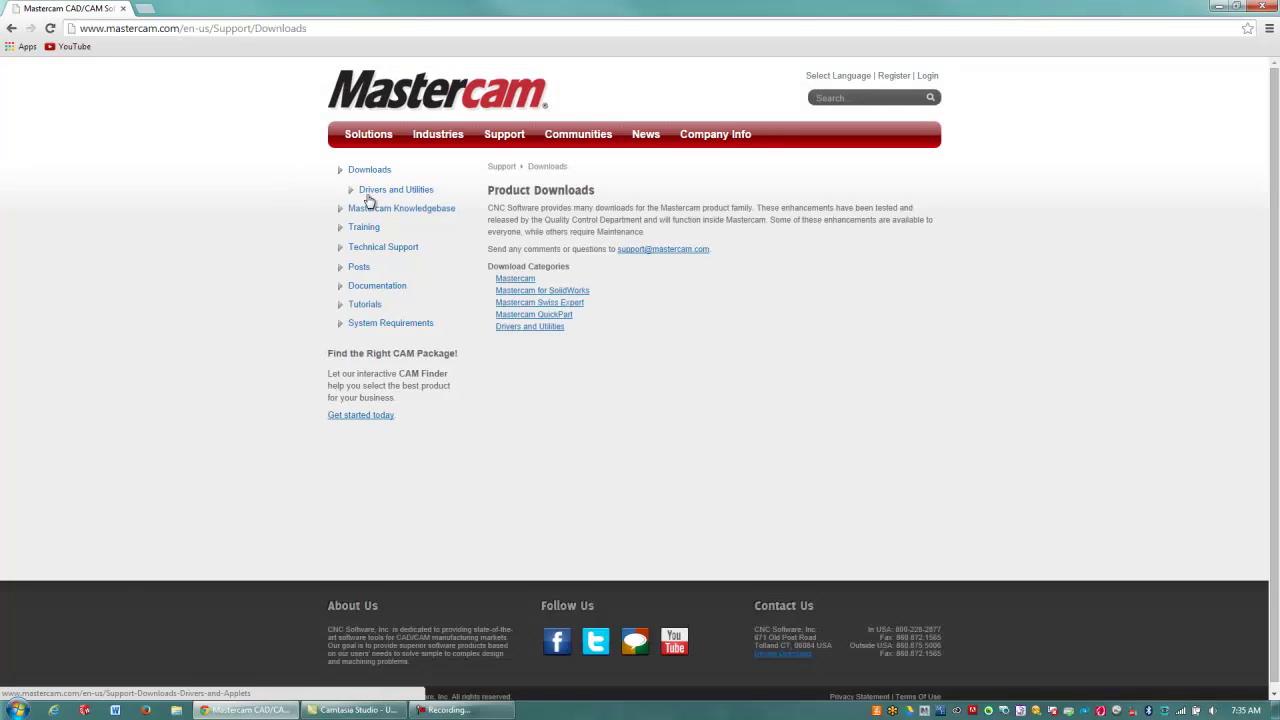
click(397, 191)
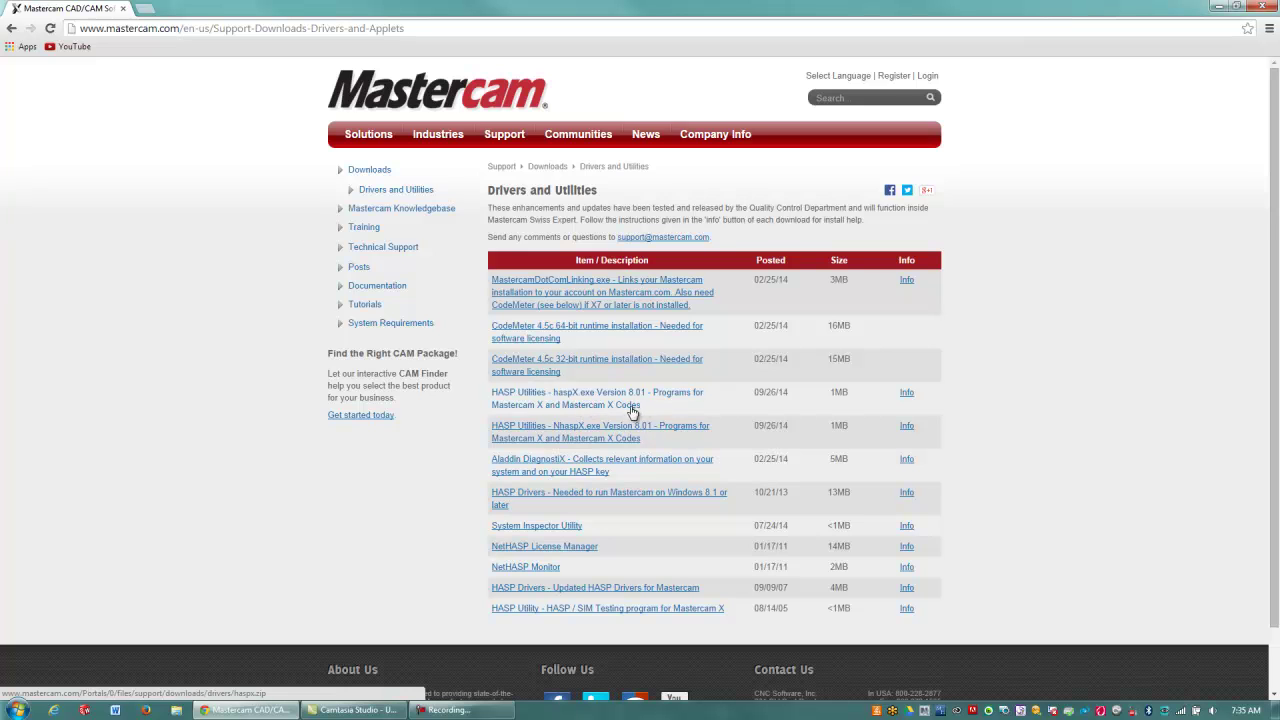
- Start downloading the HASP Utilities haspx.zip package from its download row
drag(848, 395, 768, 398)
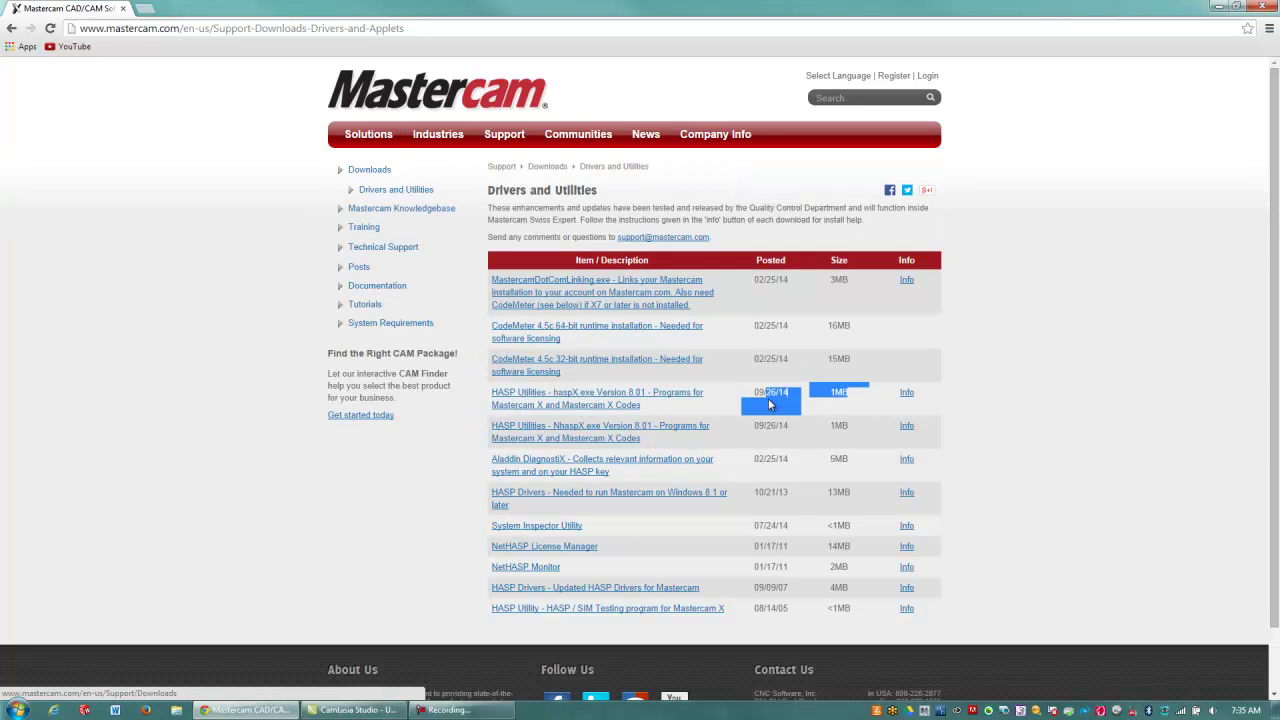
click(768, 398)
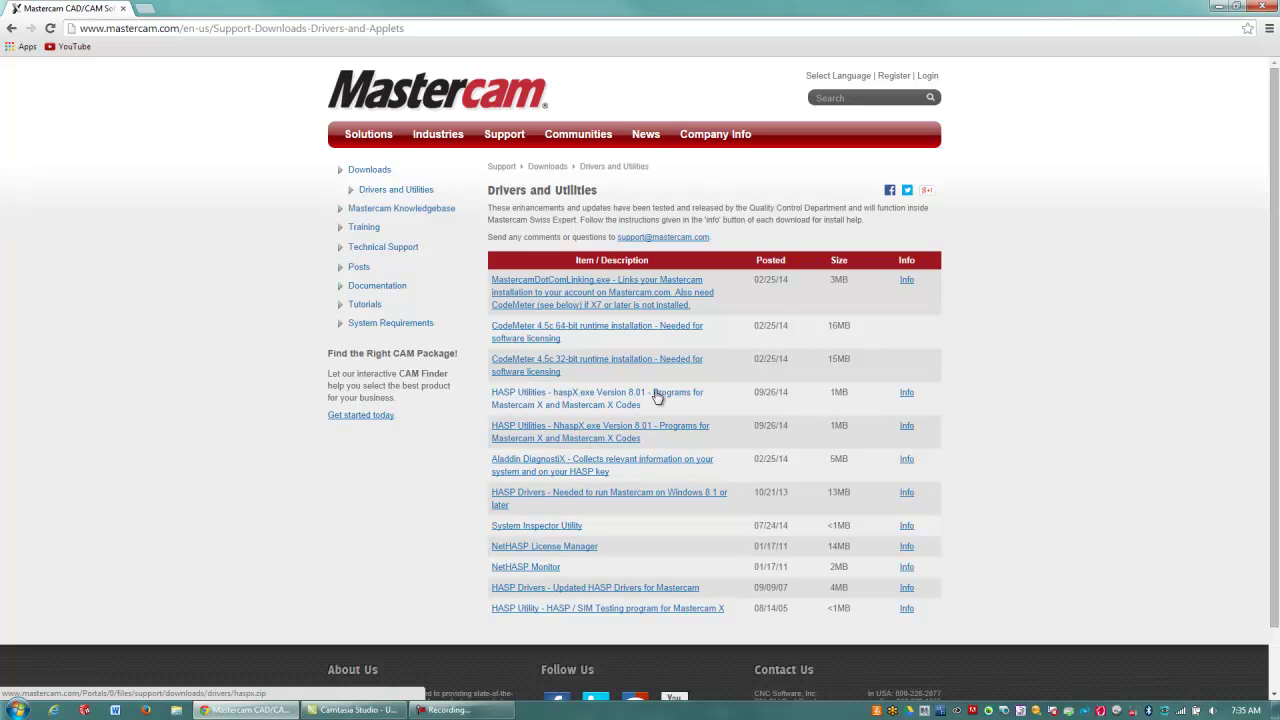
click(657, 397)
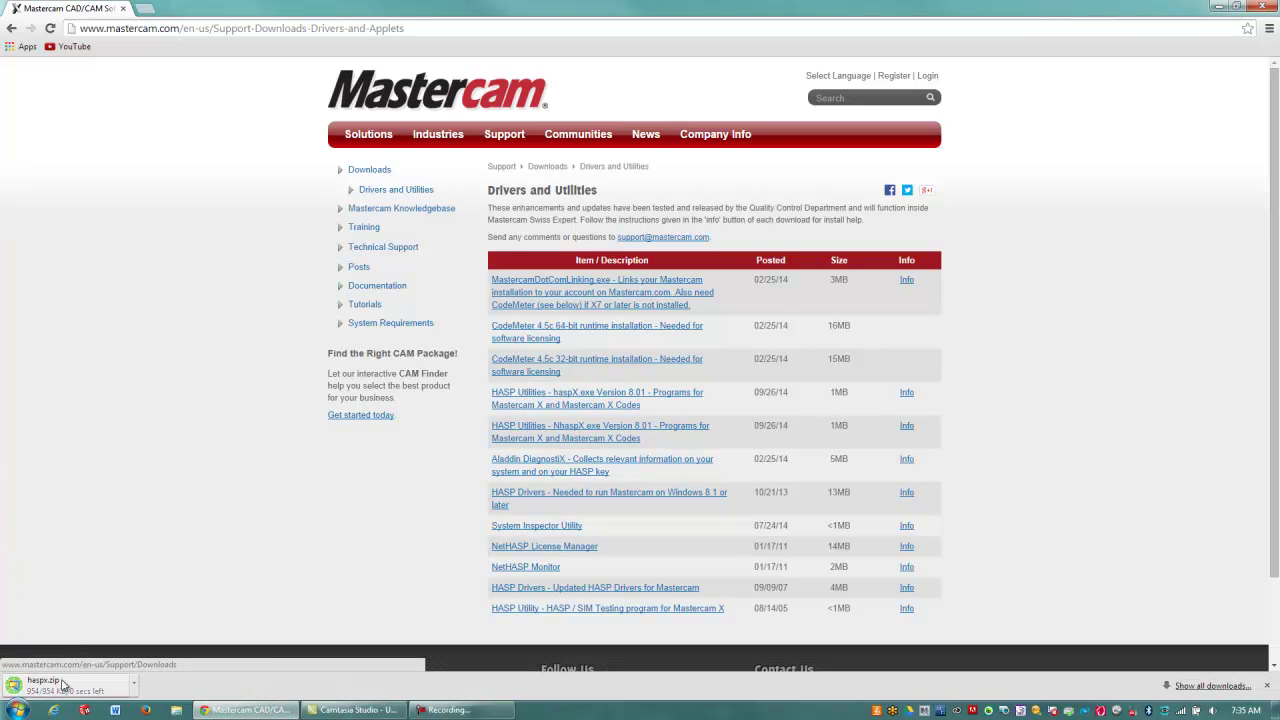
- Open haspx.zip in WinZip, minimize Chrome, centre WinZip and select the Resources folder
click(62, 684)
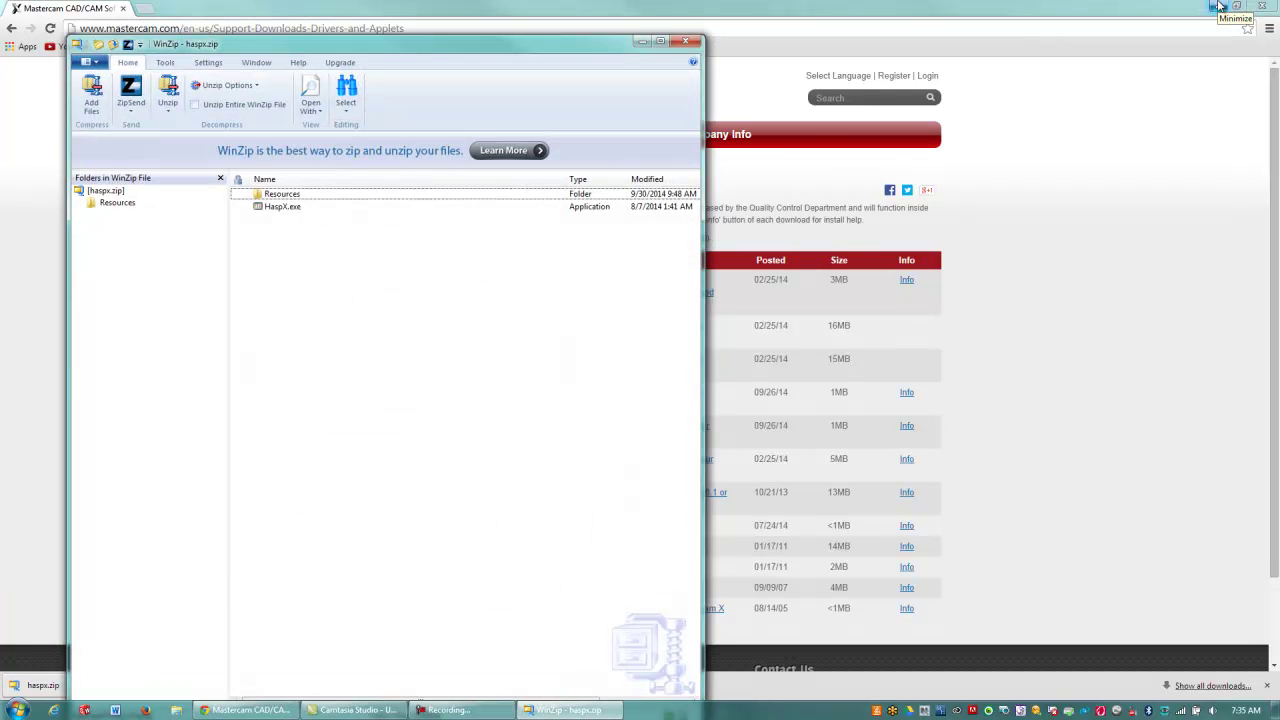
click(1218, 6)
click(1218, 6)
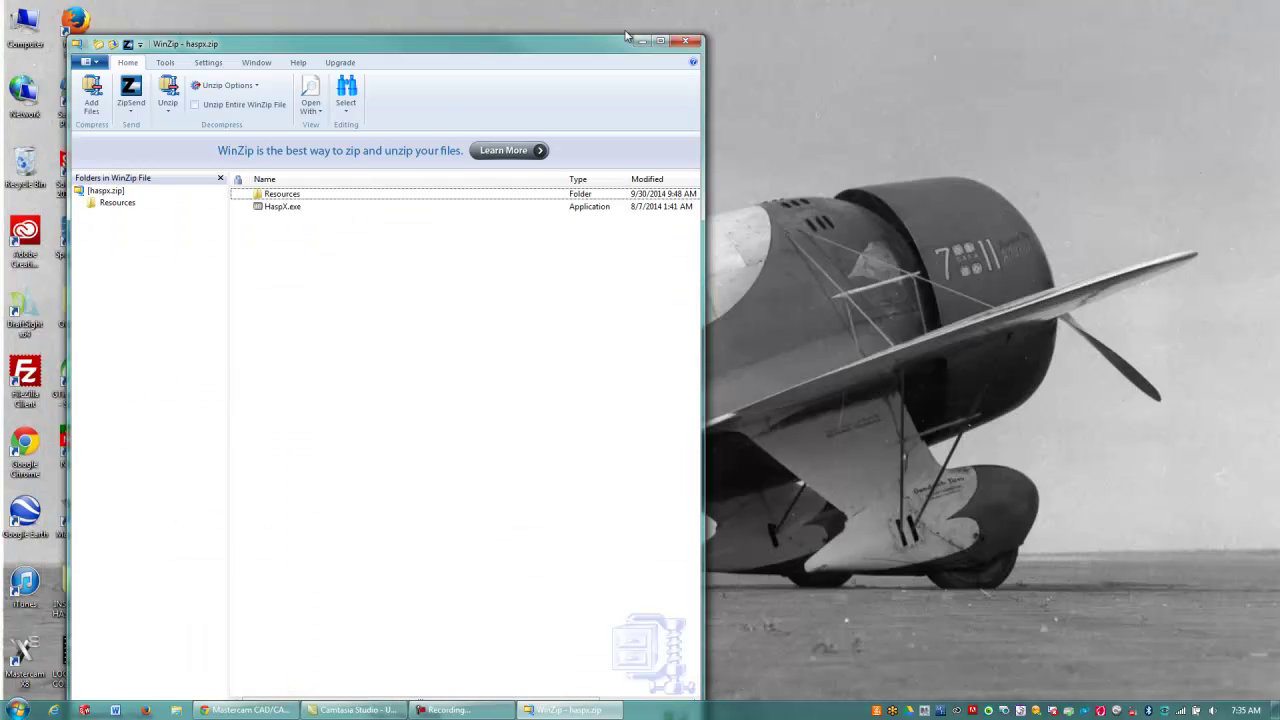
click(476, 48)
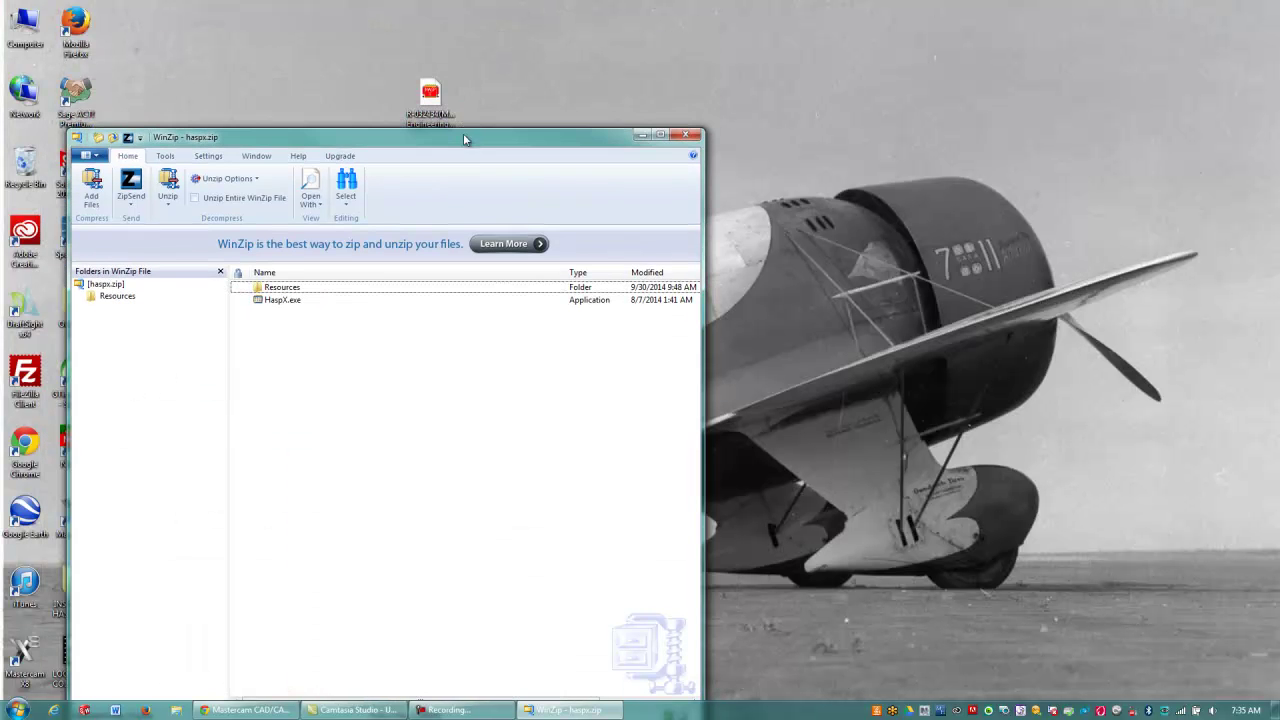
drag(468, 52, 770, 42)
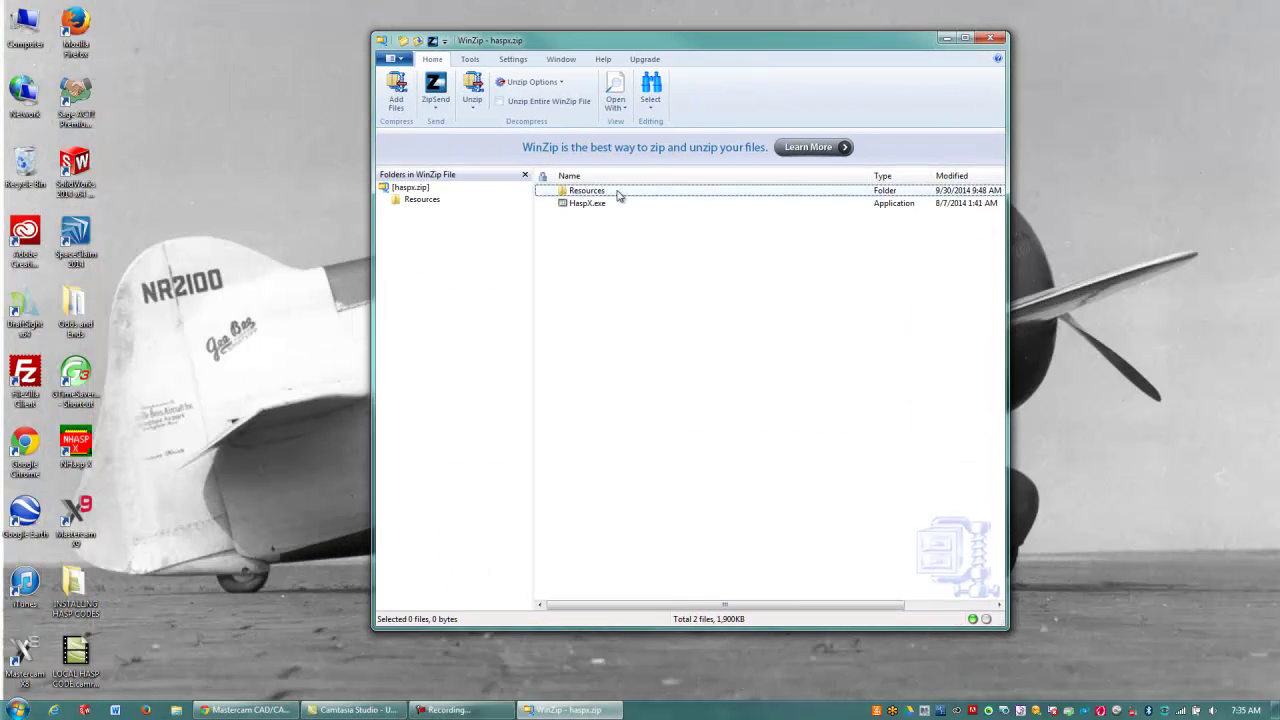
click(592, 210)
click(584, 193)
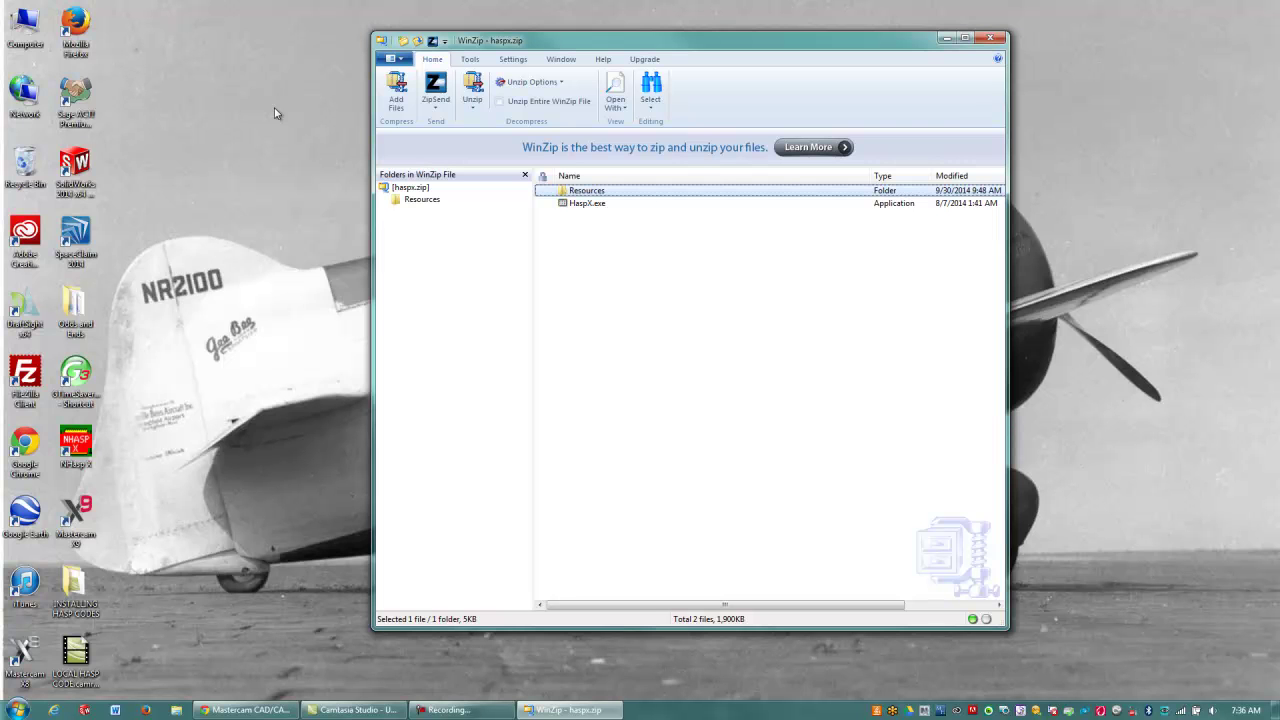
- Browse Explorer to C:\Program Files\mcamx7 and place it beside the WinZip window
click(35, 17)
double_click(35, 17)
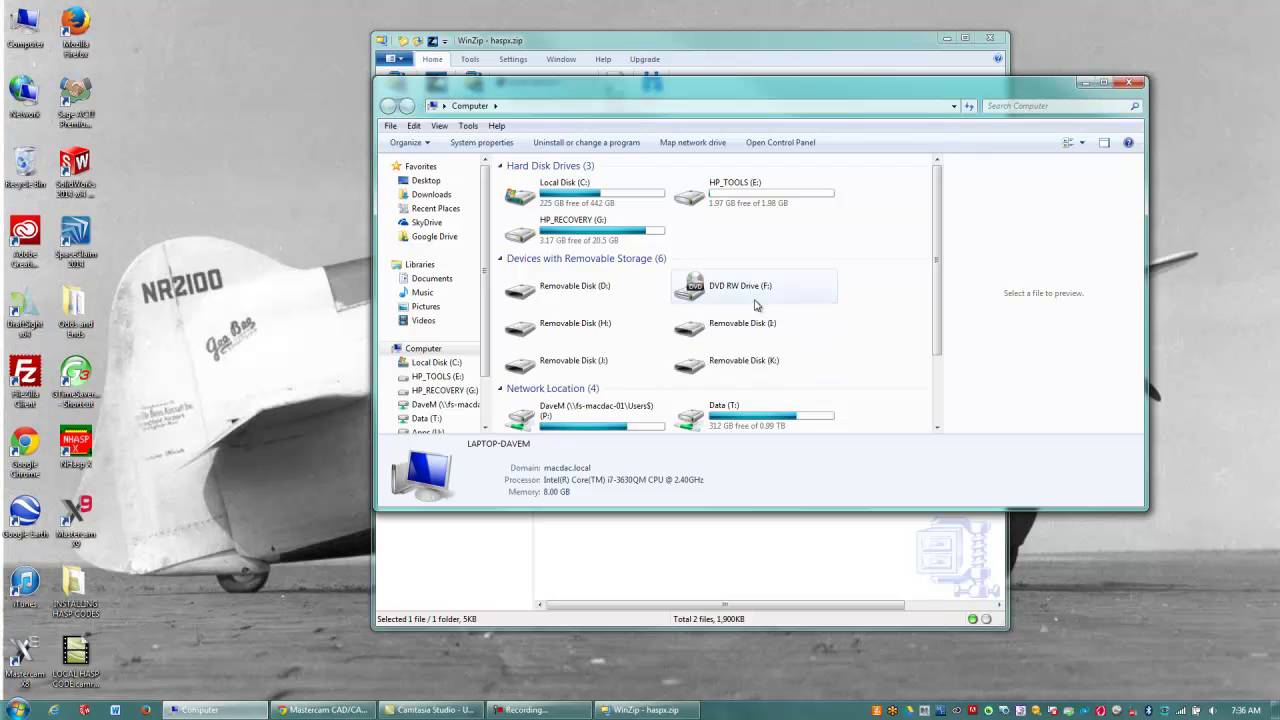
double_click(615, 197)
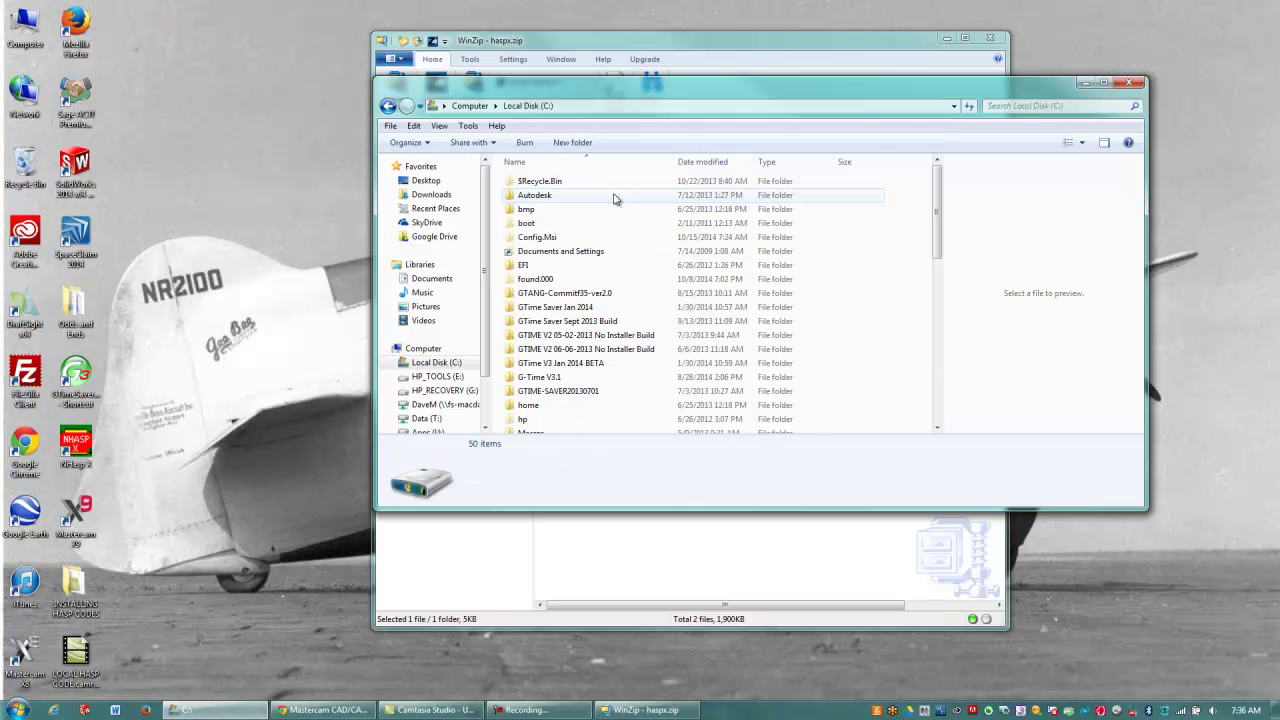
scroll(571, 343, down, 5)
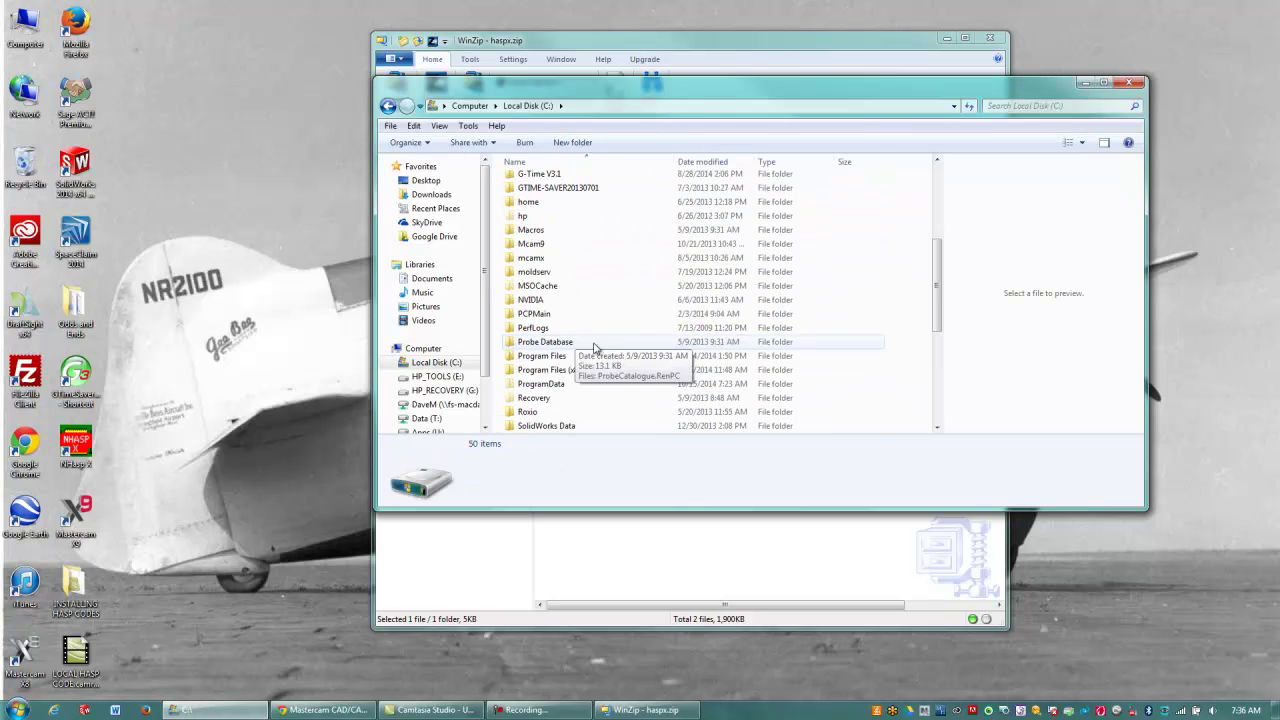
double_click(575, 360)
scroll(580, 363, down, 8)
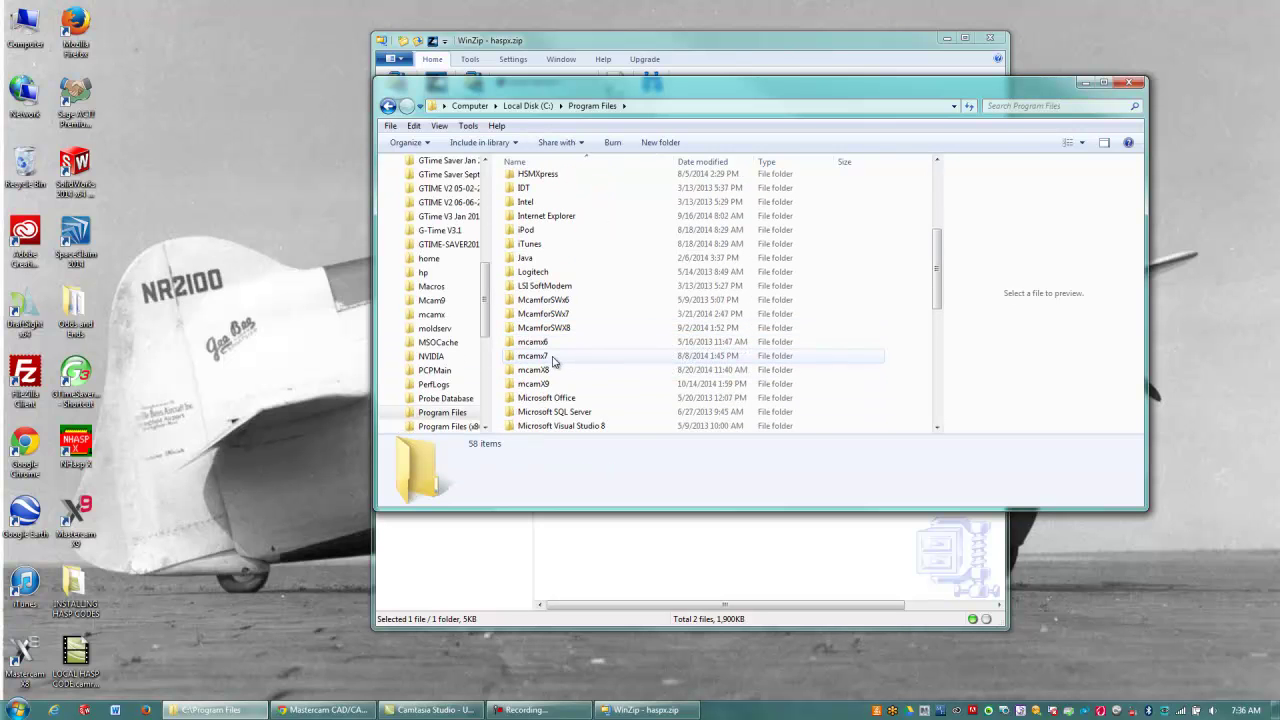
double_click(552, 358)
drag(726, 98, 966, 136)
drag(605, 40, 194, 50)
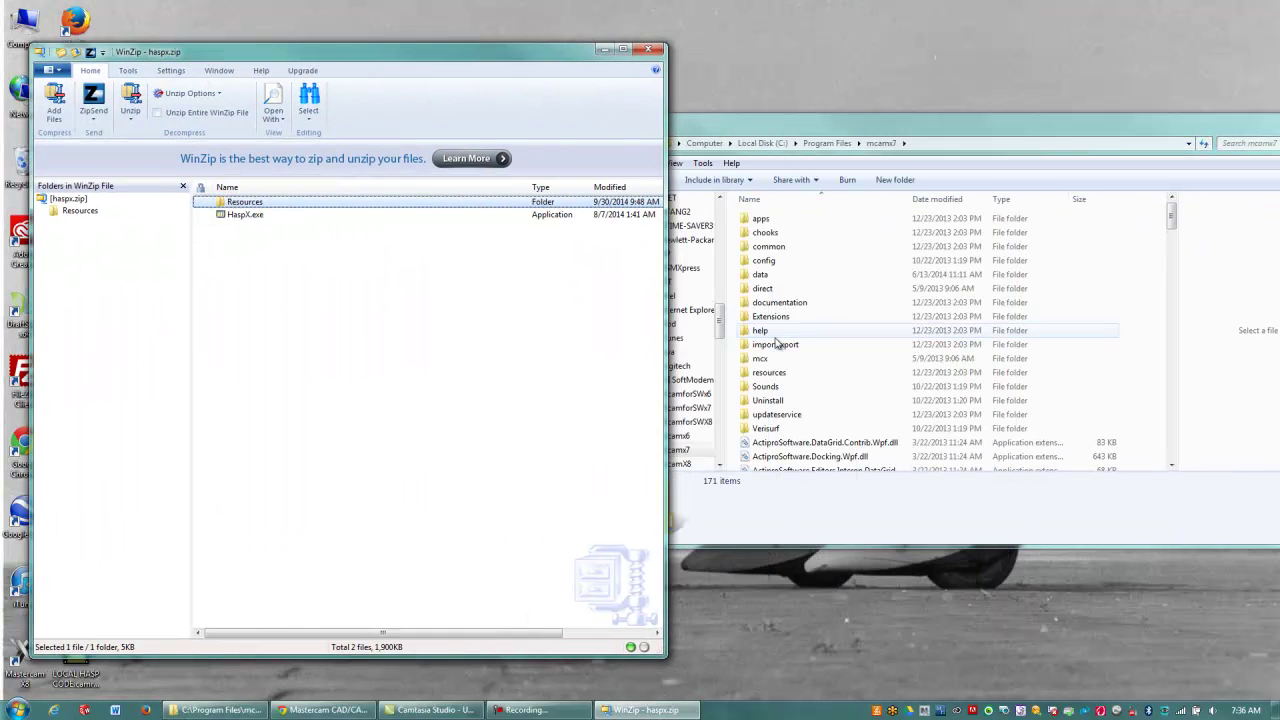
- Drag the archive's Resources folder onto mcamx7's resources folder, then open that resources folder
click(778, 372)
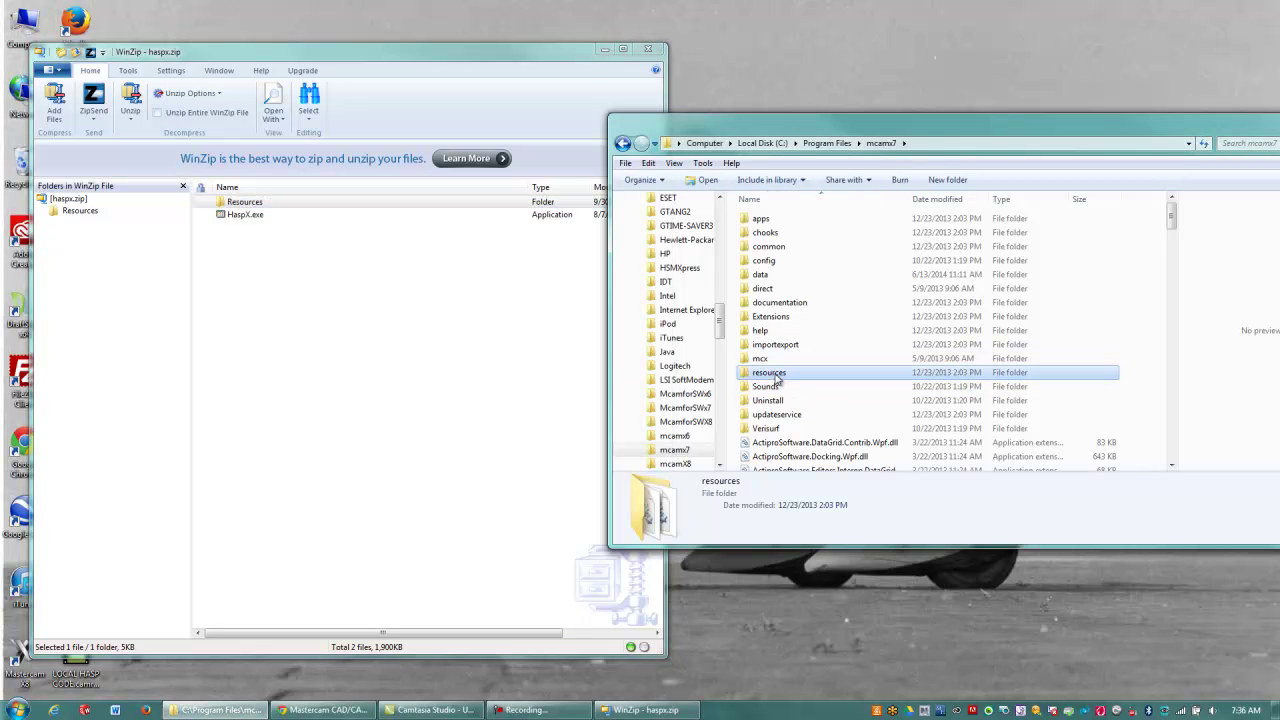
click(240, 203)
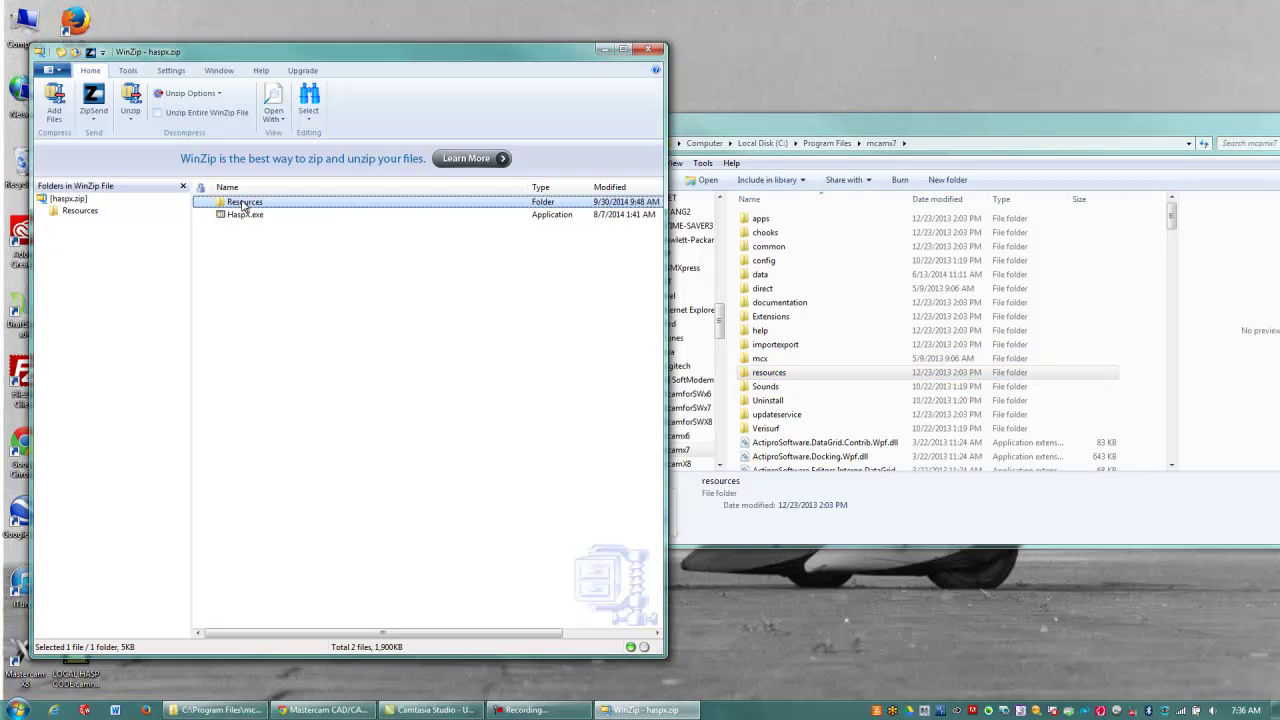
drag(242, 206, 791, 381)
double_click(790, 374)
scroll(800, 340, down, 10)
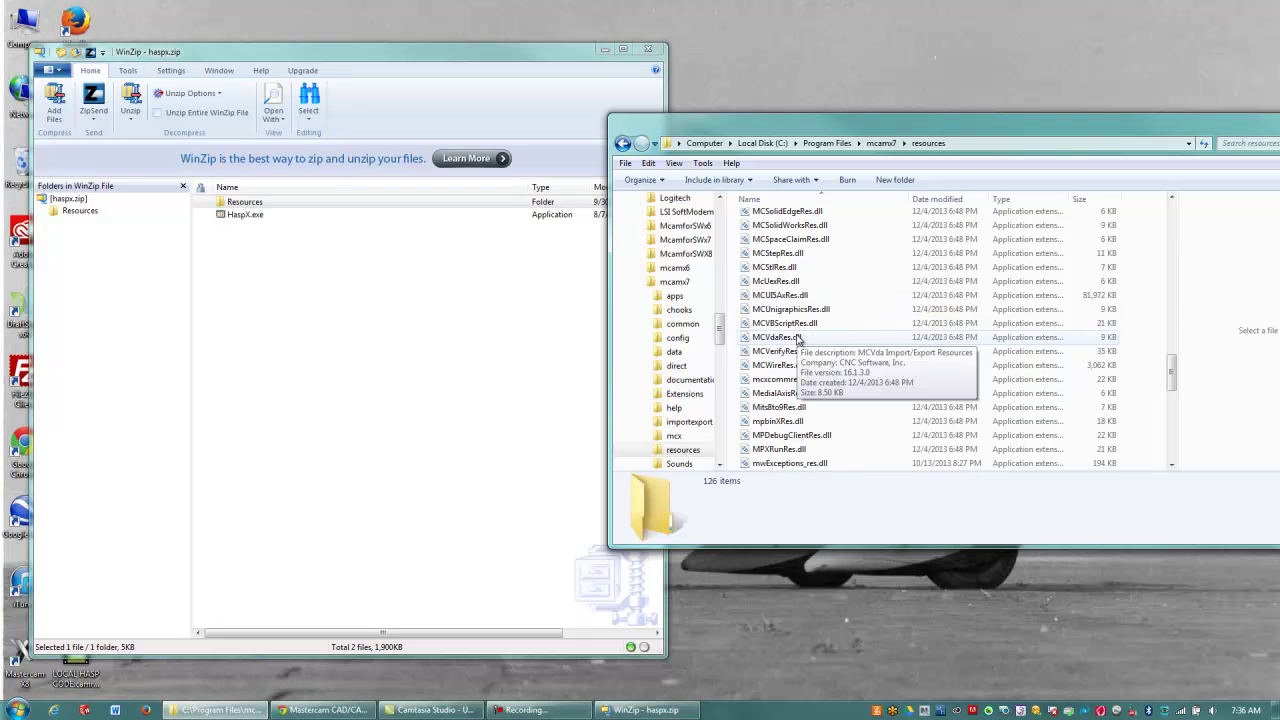
scroll(797, 336, up, 10)
- Open the archive's Resources folder and drag HaspXRes.dll into mcamx7\resources
scroll(790, 332, up, 5)
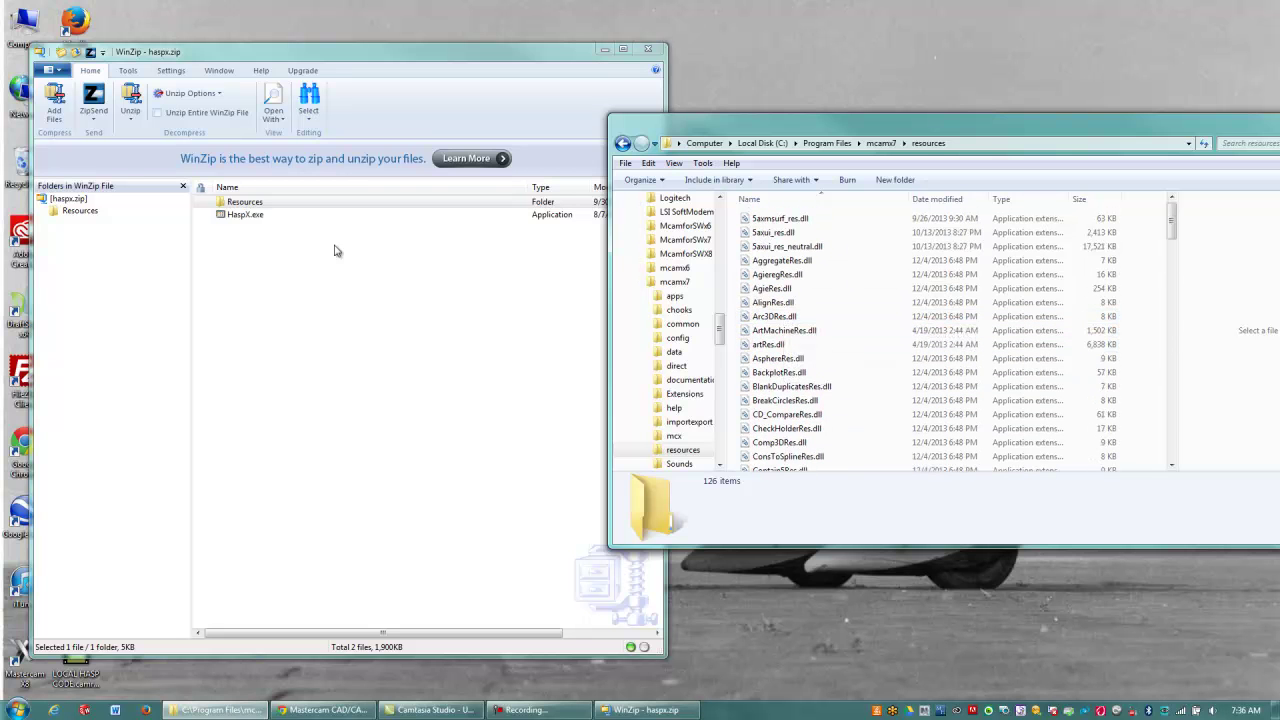
double_click(238, 202)
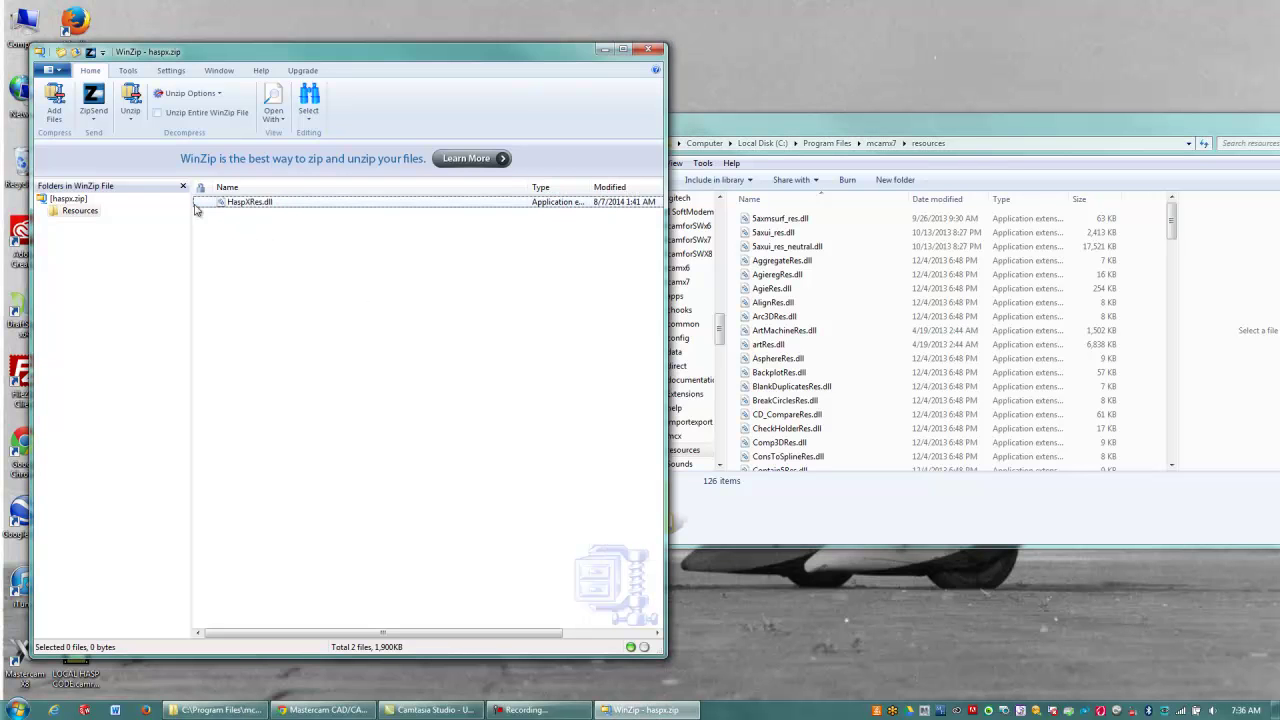
drag(236, 206, 837, 343)
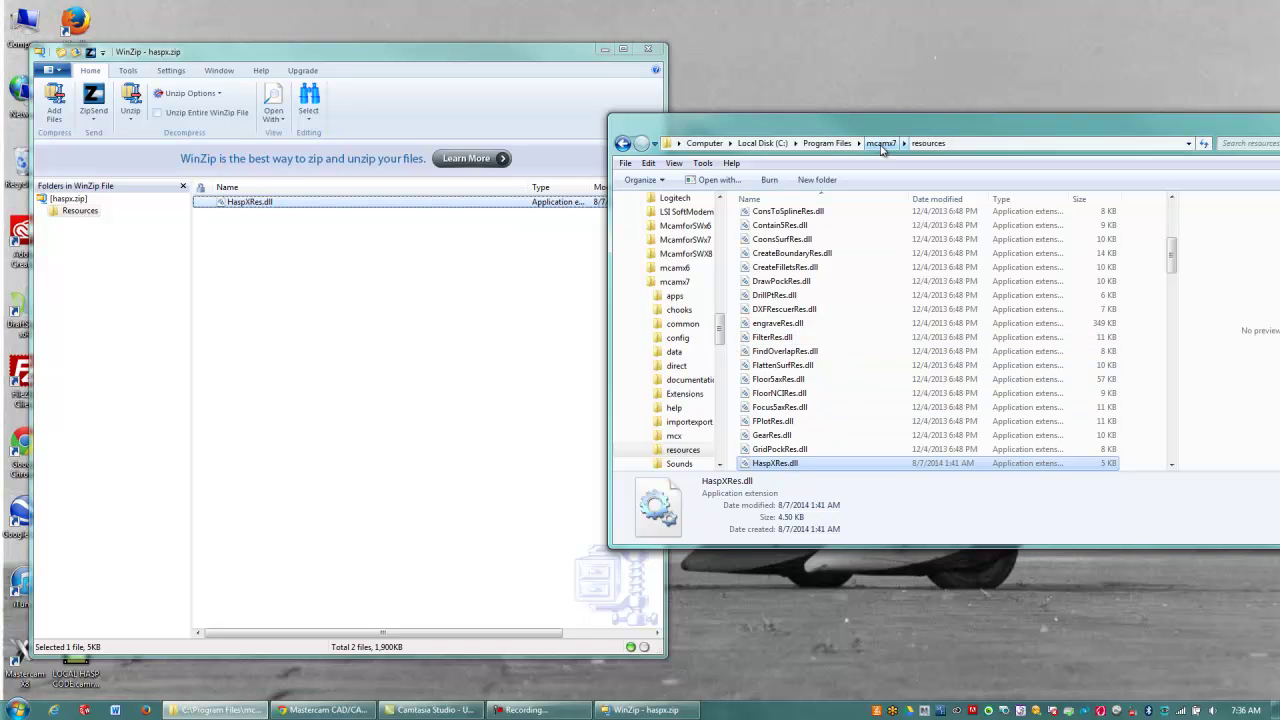
- Navigate Explorer back up to the C:\Program Files\mcamx7 folder
click(762, 143)
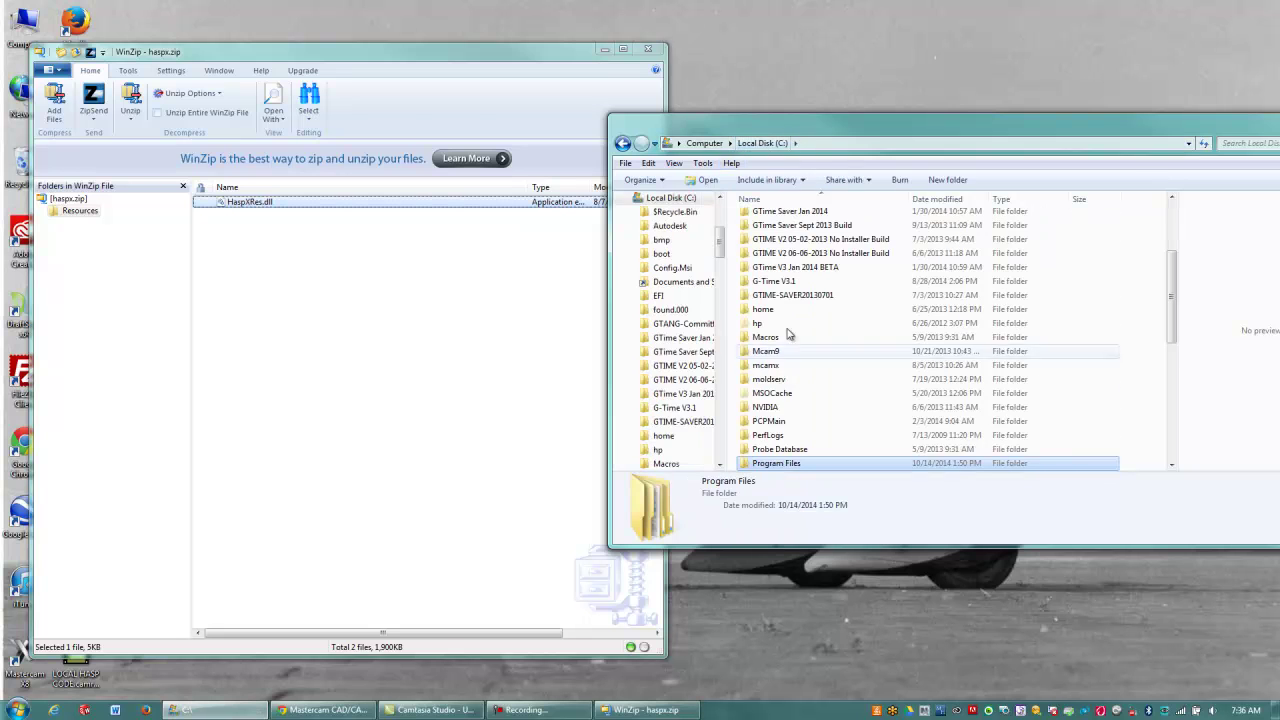
double_click(773, 464)
scroll(848, 402, down, 5)
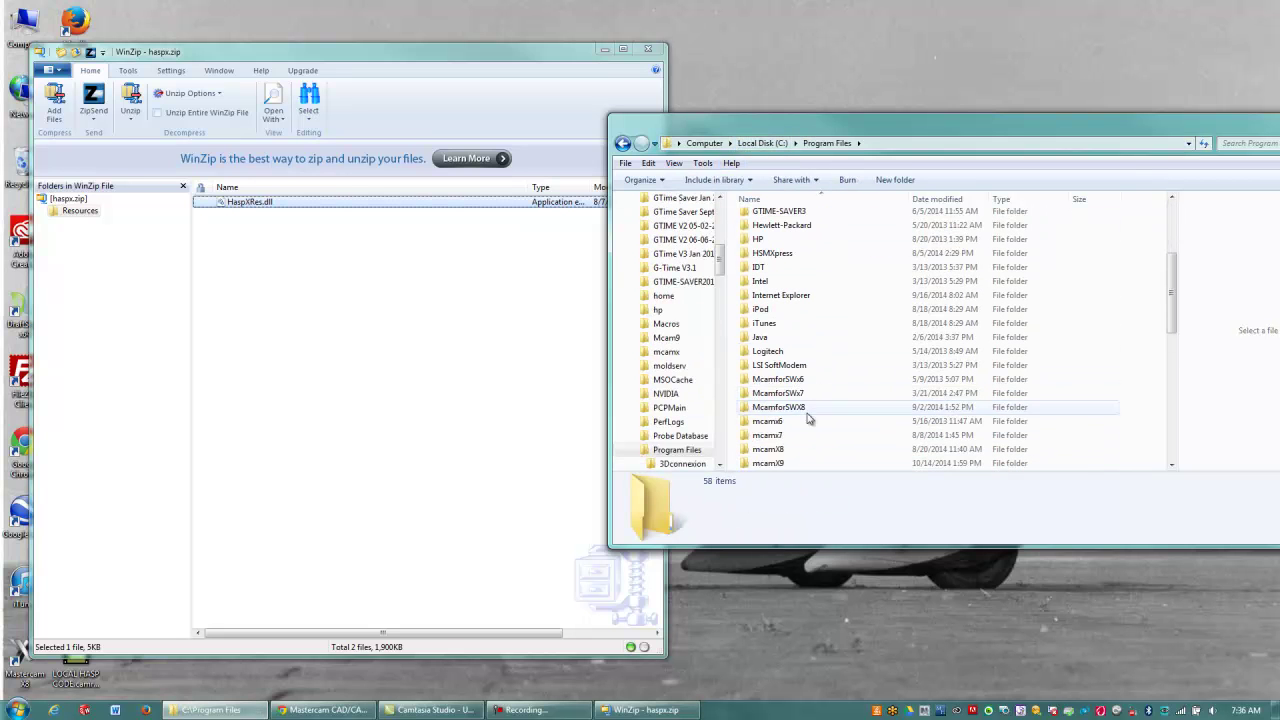
double_click(783, 441)
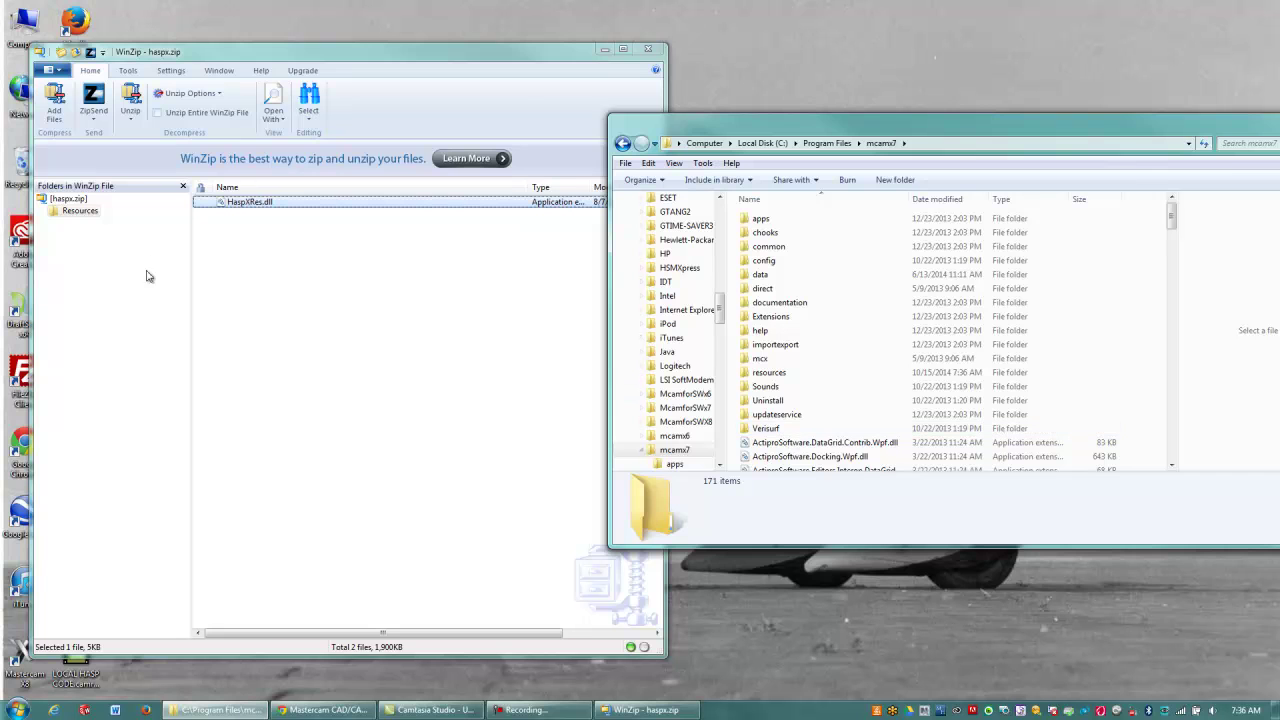
- Drag HaspX.exe from the archive root into mcamx7, replacing the older copy
click(68, 198)
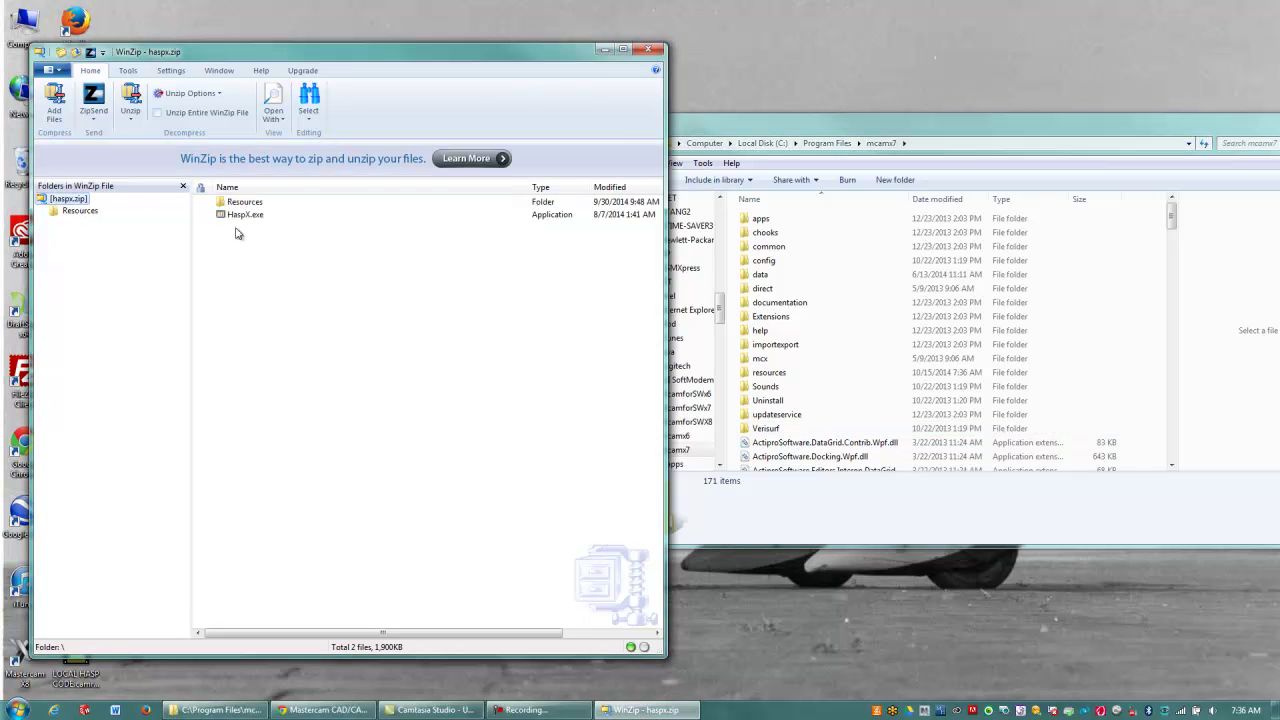
click(241, 215)
drag(227, 220, 795, 445)
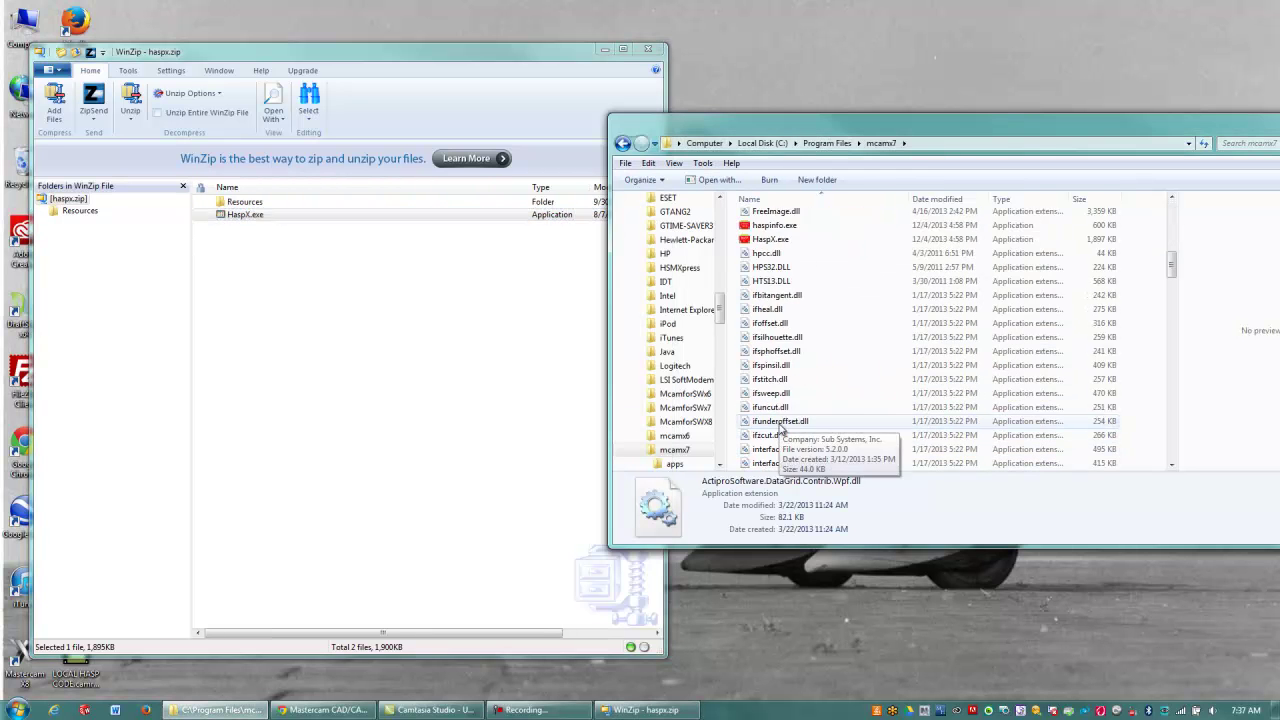
drag(246, 213, 812, 393)
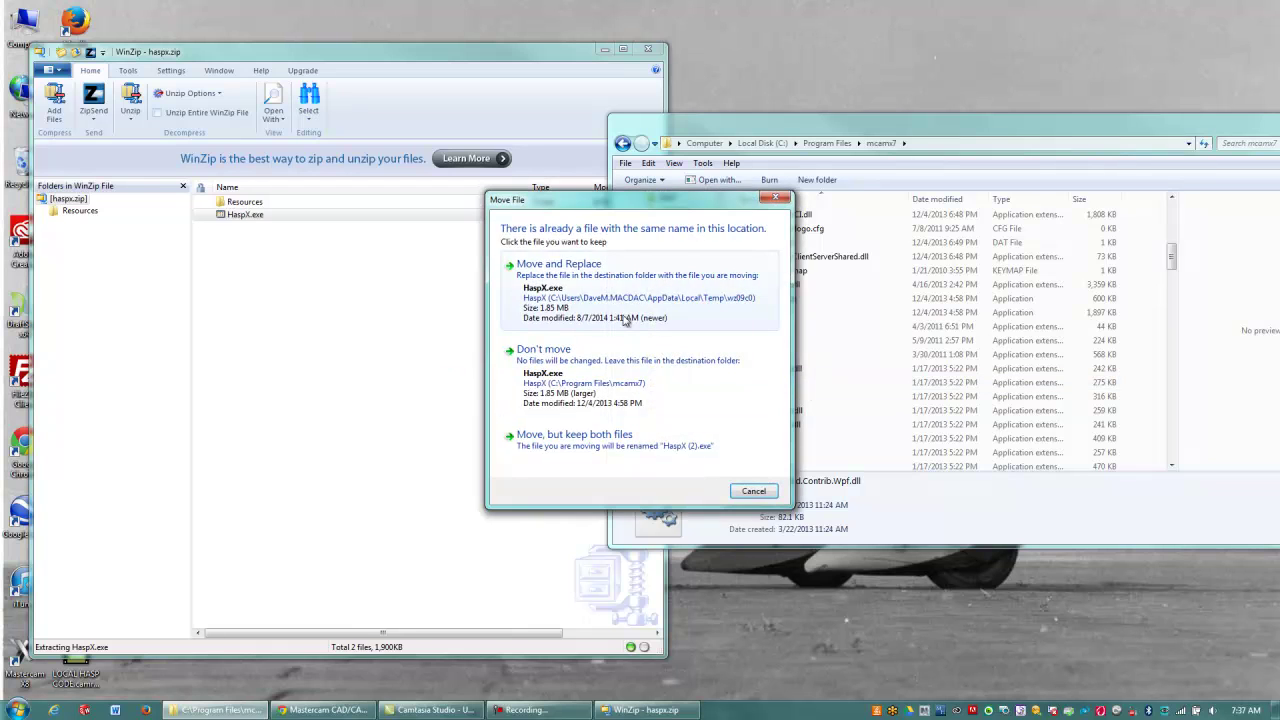
click(601, 301)
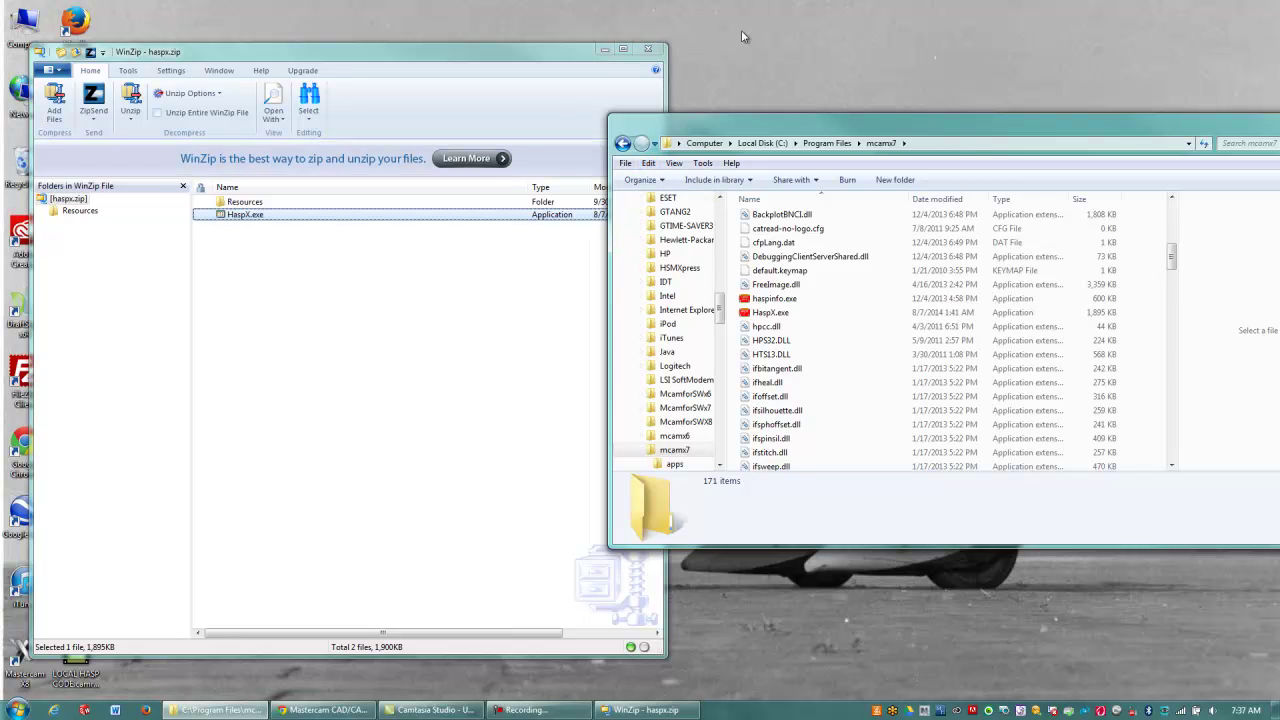
- Close WinZip, run HaspX from the desktop and dismiss its key-updated success message
click(648, 49)
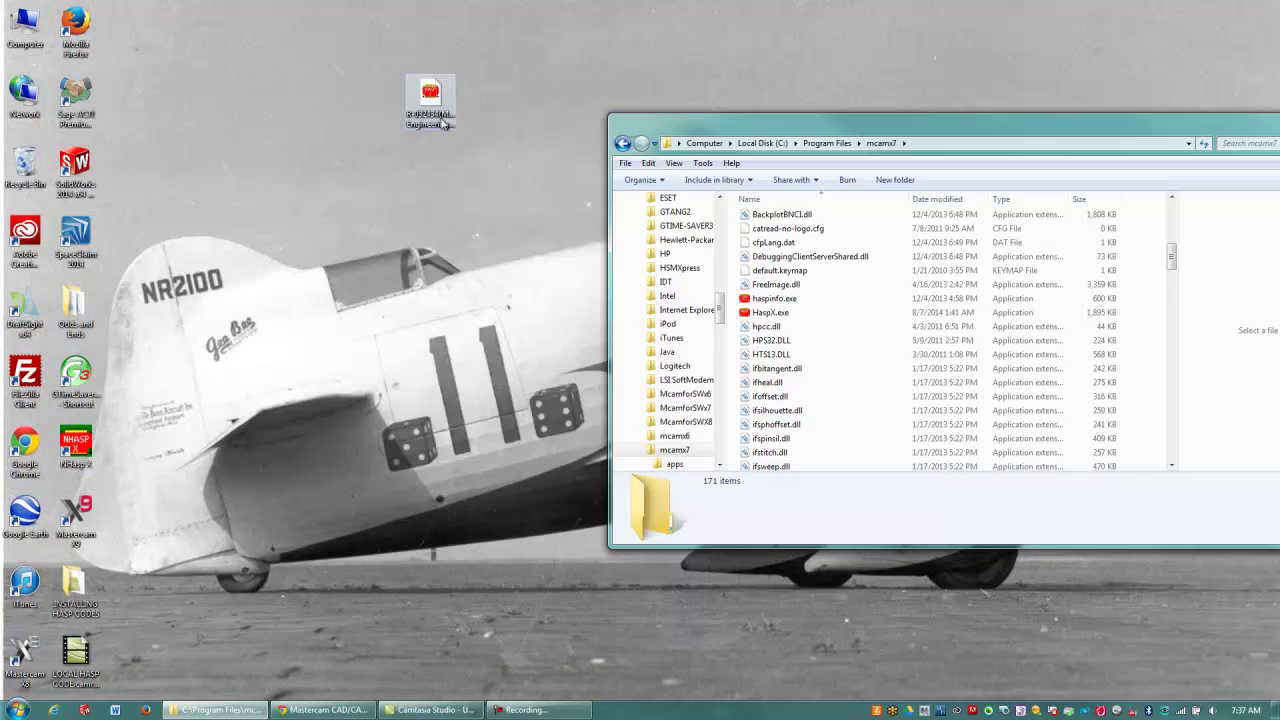
click(444, 123)
double_click(444, 123)
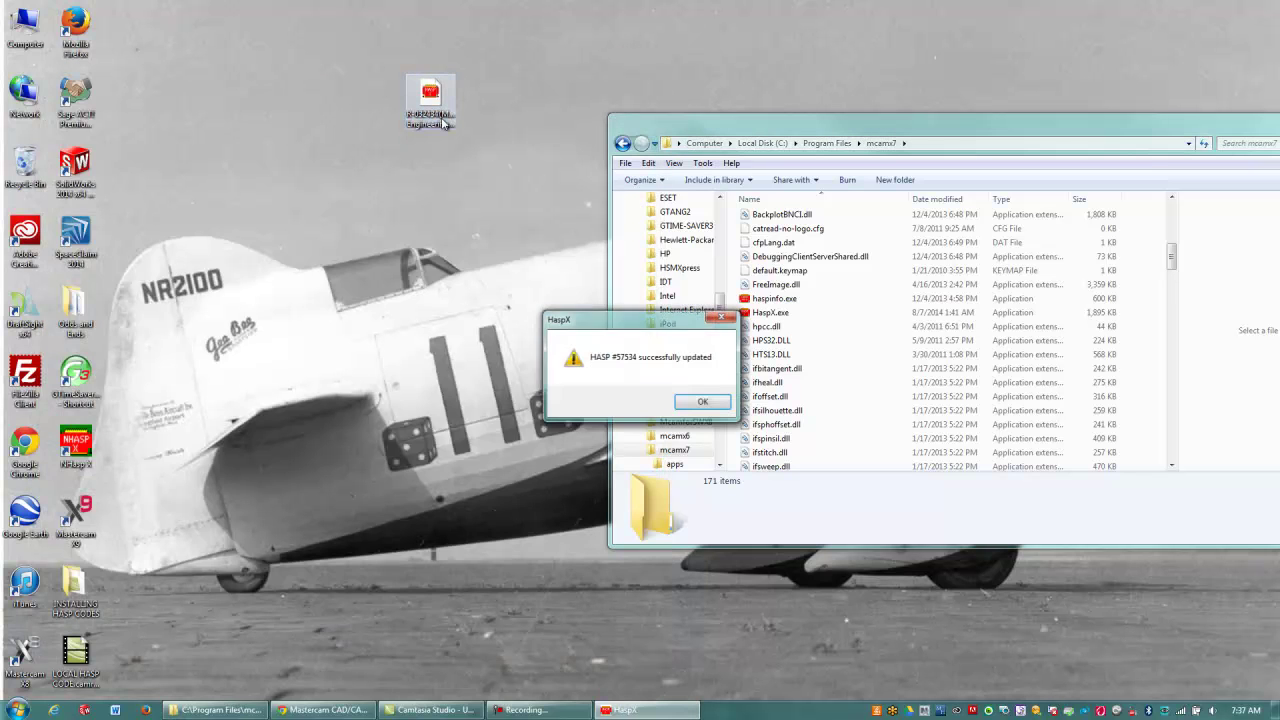
click(702, 404)
drag(895, 122, 400, 210)
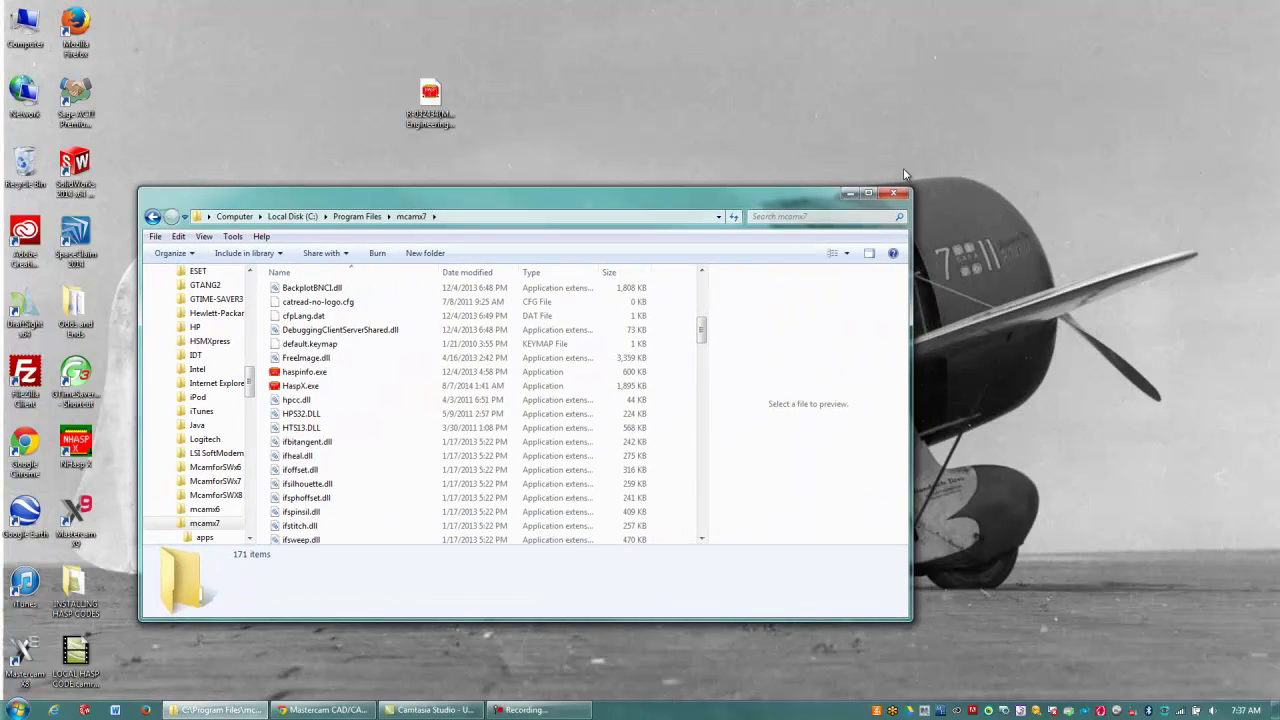